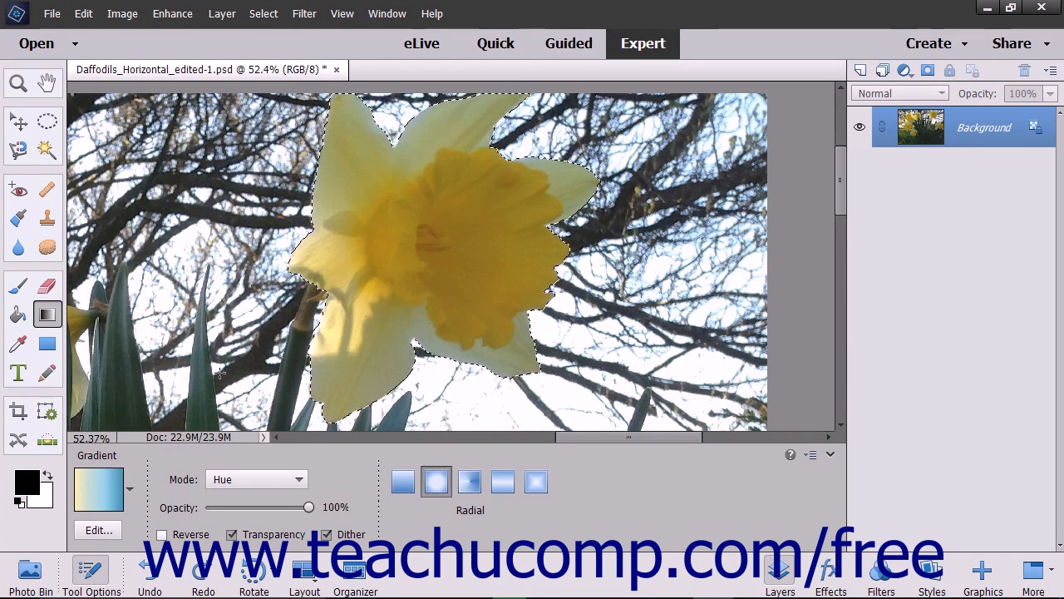
# - Open the Gradient Editor for the Gradient tool's current gradient and choose the Solid gradient type
pyautogui.click(53, 311)
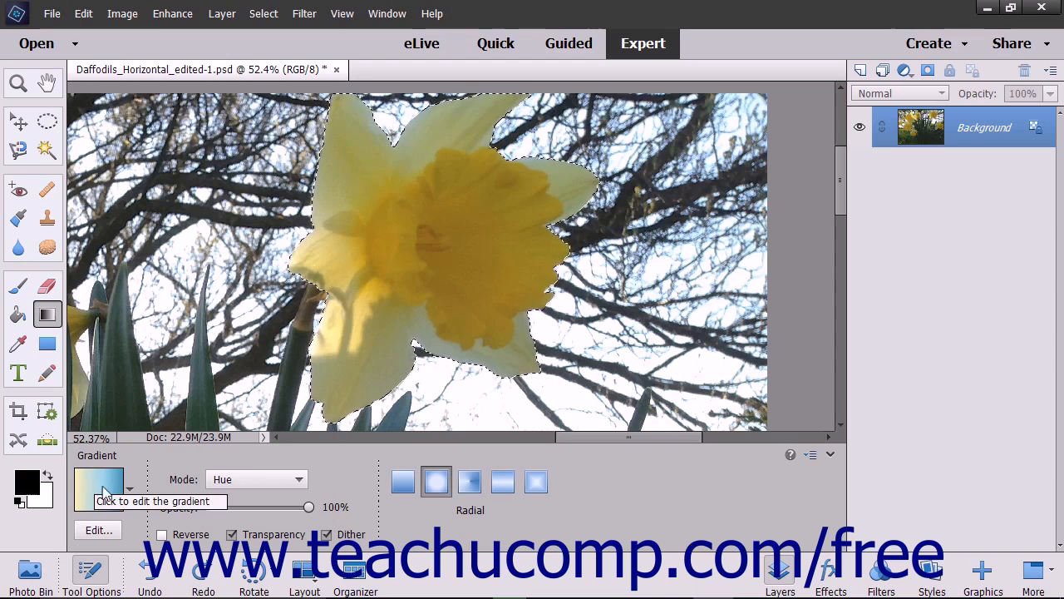
pyautogui.click(98, 530)
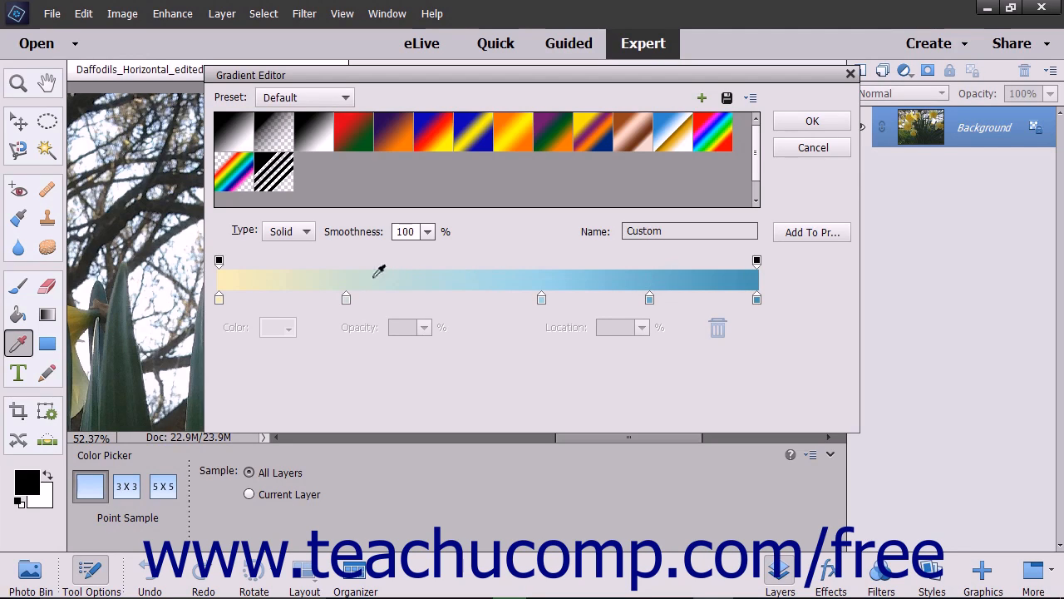
pyautogui.click(306, 233)
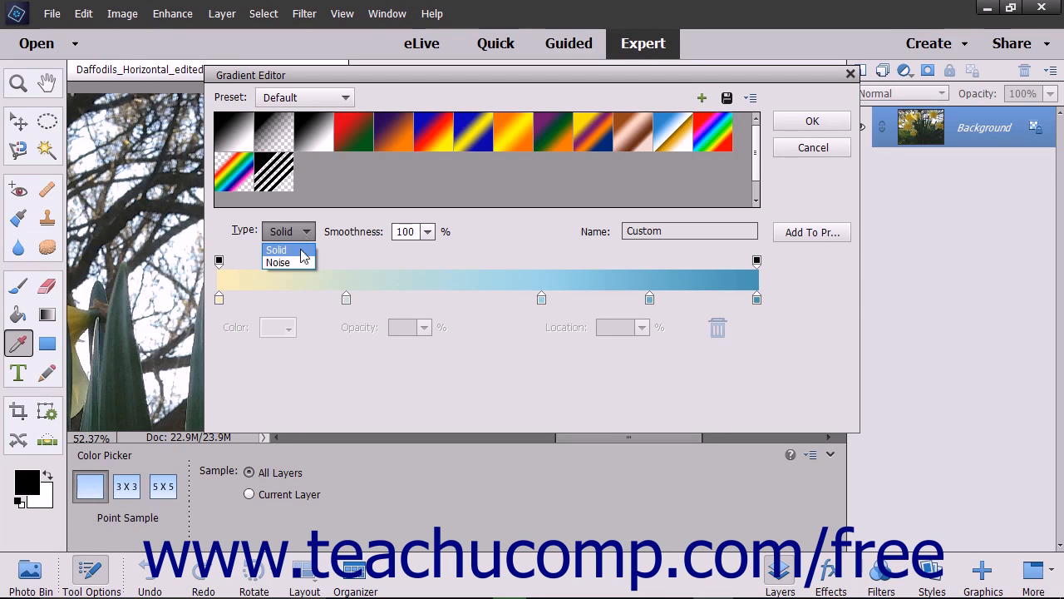
pyautogui.click(301, 251)
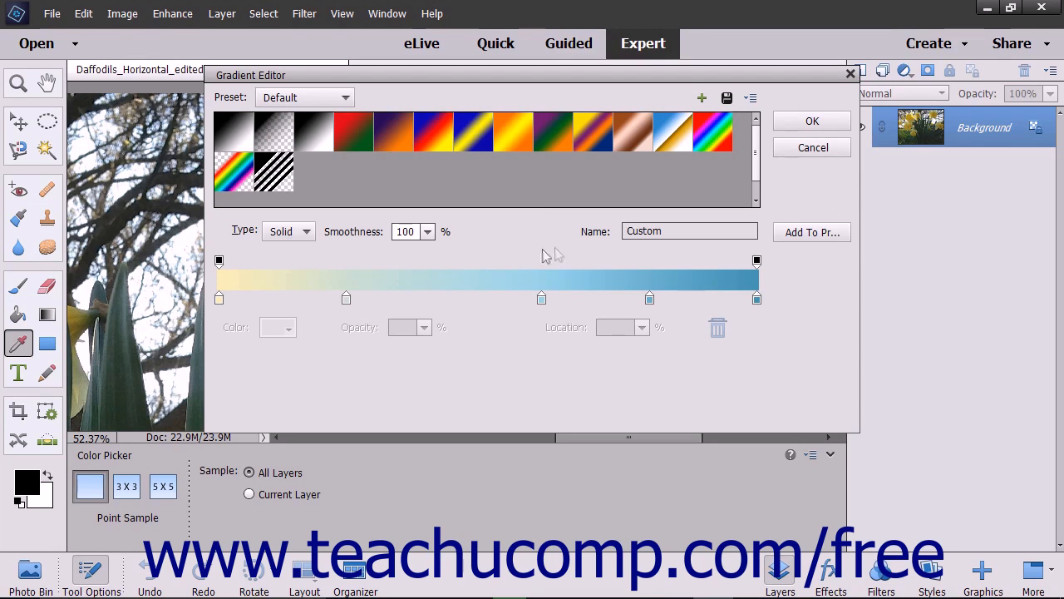
# - Name the gradient "My Custom 1" and inspect the smoothness setting, leaving it at 100%
pyautogui.doubleClick(630, 232)
pyautogui.write('My Custom 1')
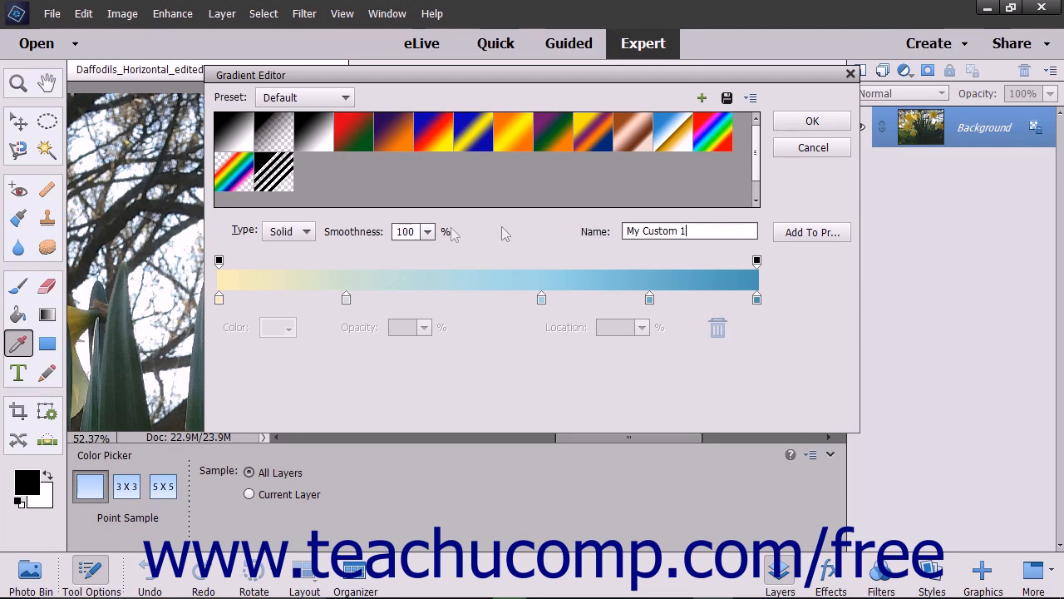
pyautogui.click(426, 231)
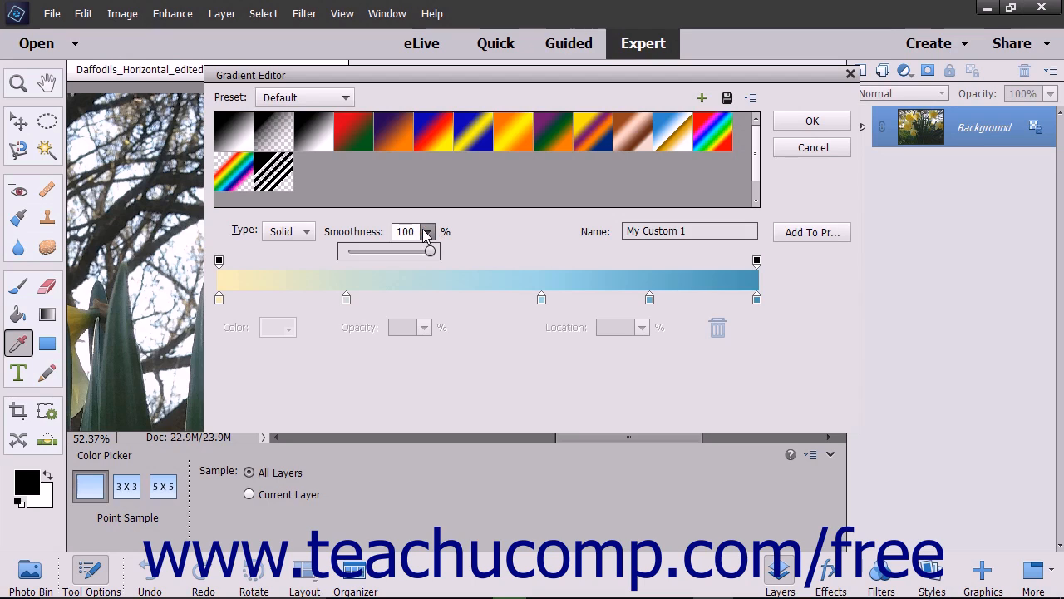
pyautogui.click(426, 232)
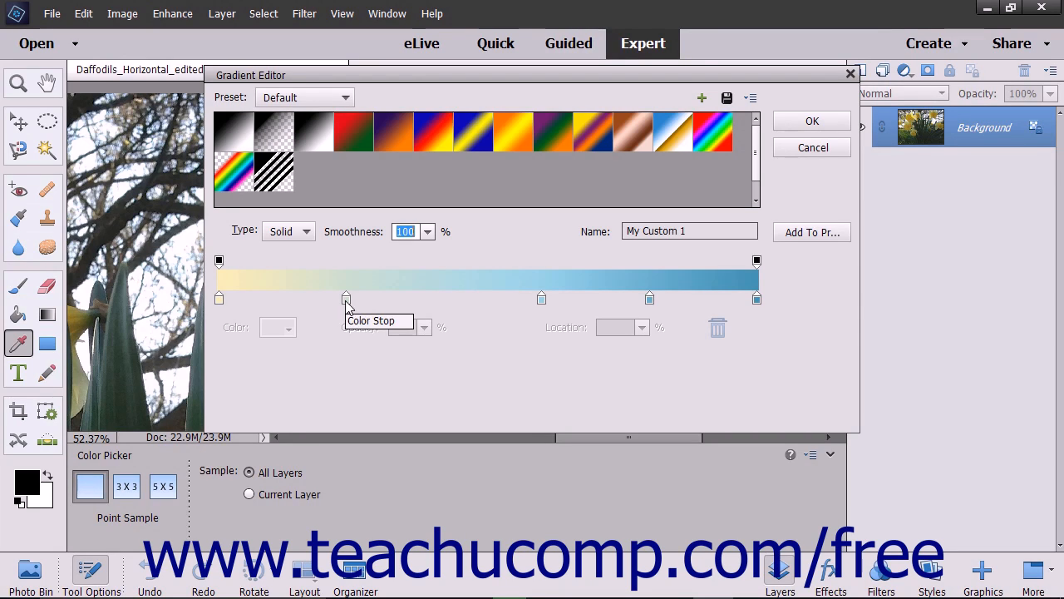
# - Add a black color stop at about 37% along the gradient and delete it
pyautogui.click(418, 299)
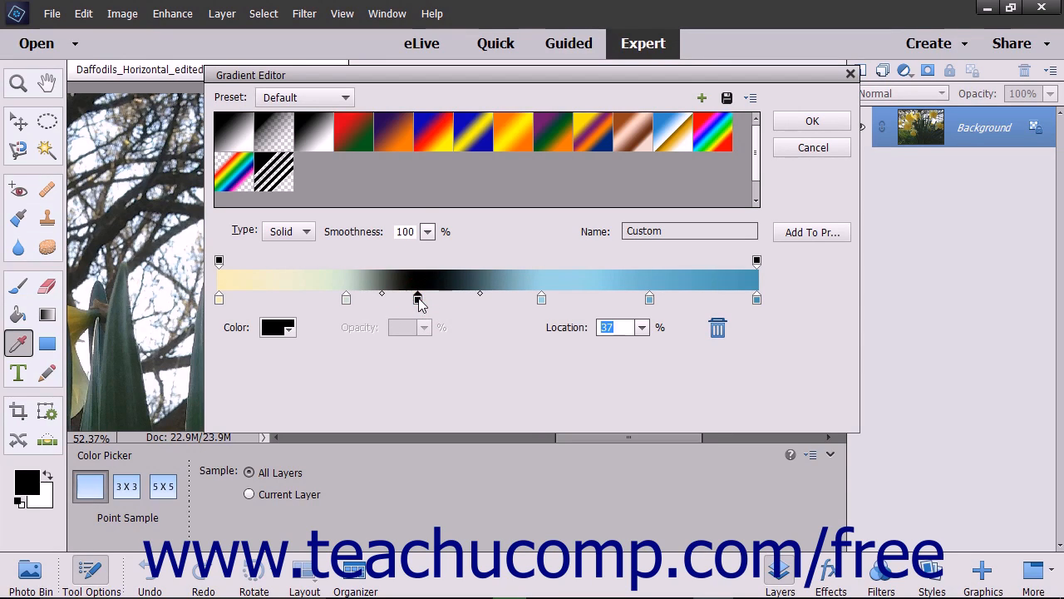
pyautogui.click(717, 329)
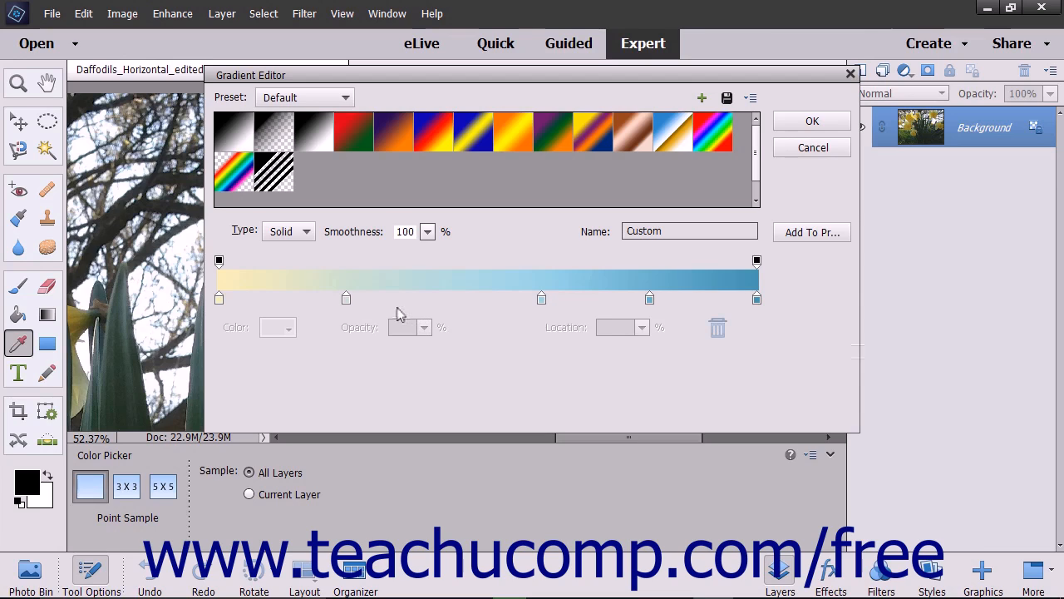
# - Change the gradient's starting color stop at 0% to the saturated yellow f6e62c
pyautogui.click(219, 300)
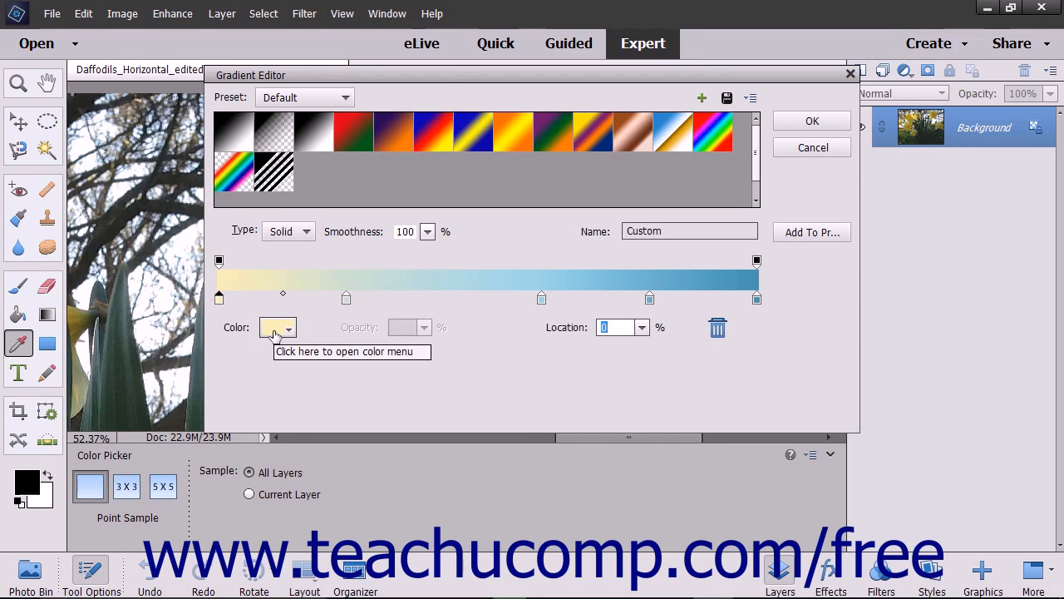
pyautogui.click(276, 331)
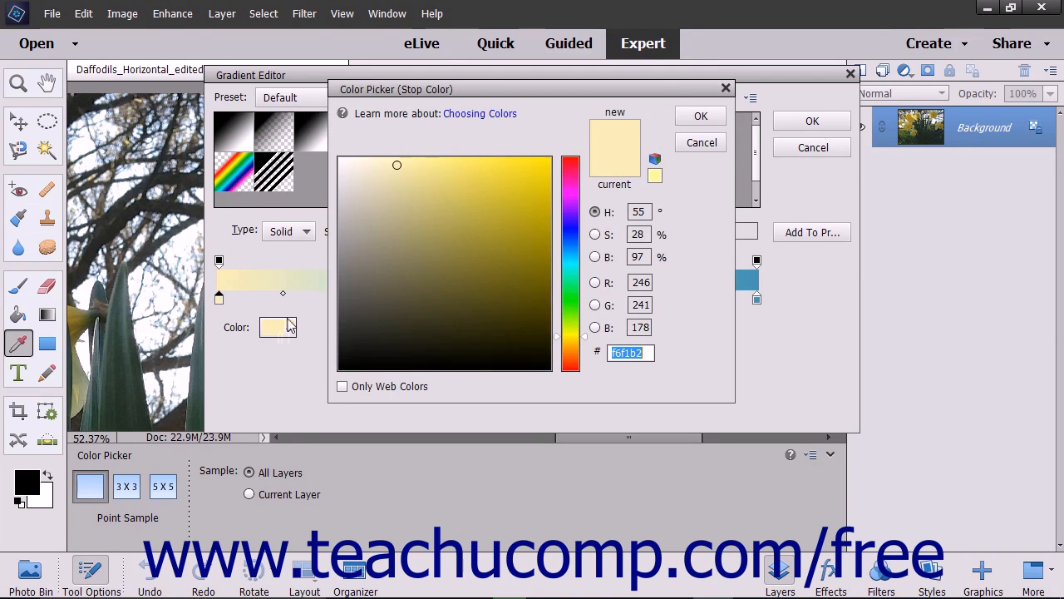
pyautogui.moveTo(464, 170); pyautogui.dragTo(512, 165)
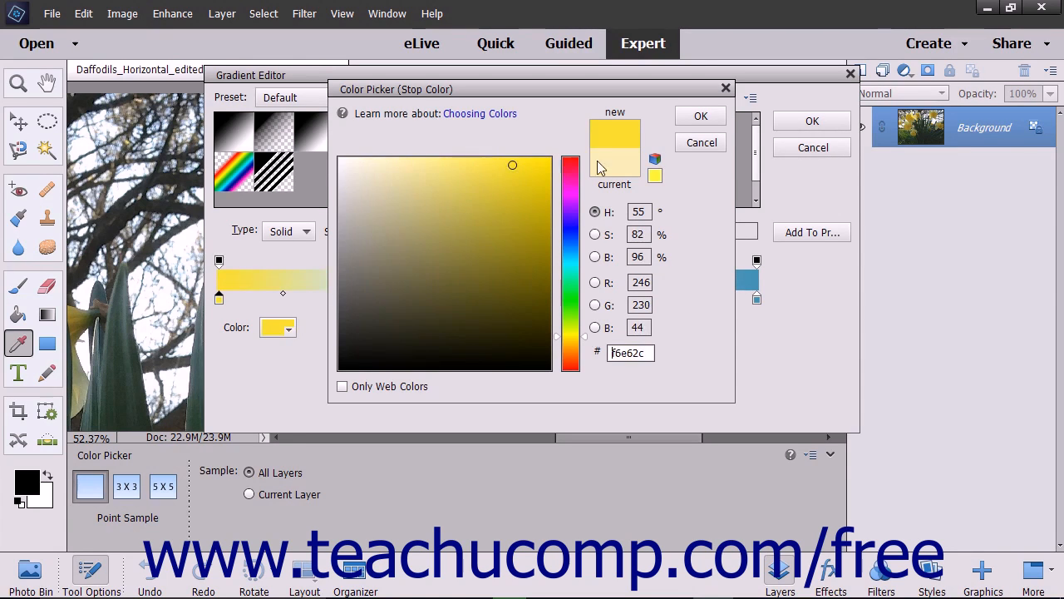
pyautogui.click(698, 116)
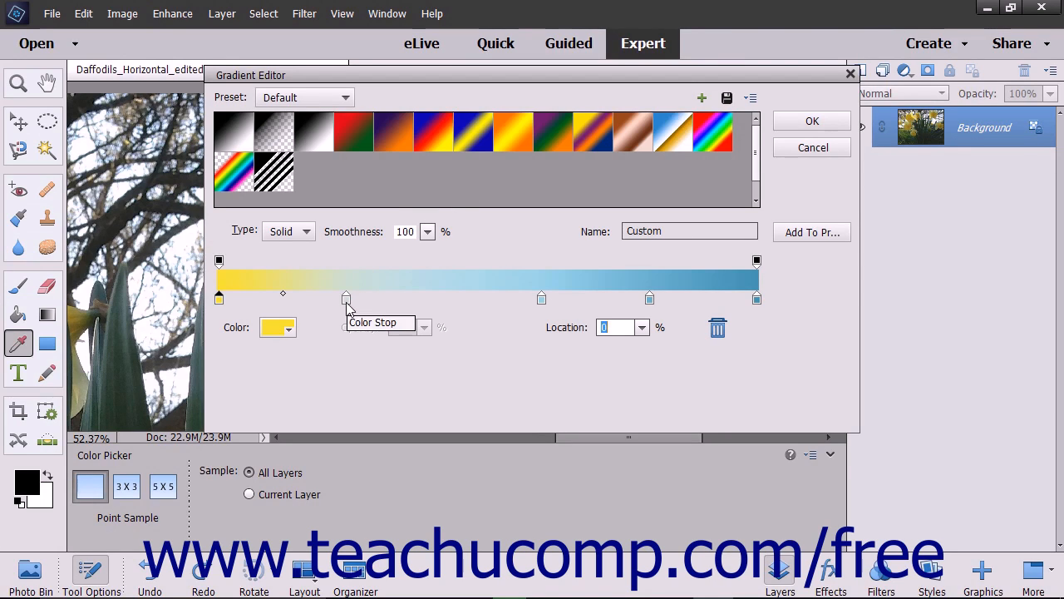
# - Move the second color stop to about 13% and the midpoint after it to about 68%
pyautogui.moveTo(347, 301); pyautogui.dragTo(293, 312)
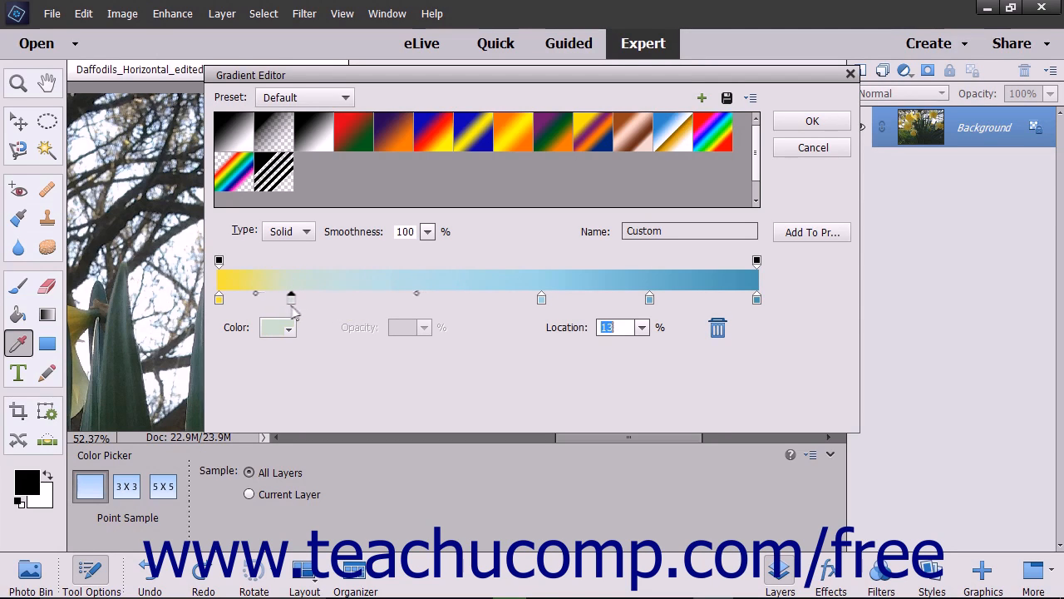
pyautogui.click(417, 293)
pyautogui.moveTo(416, 293); pyautogui.dragTo(464, 315)
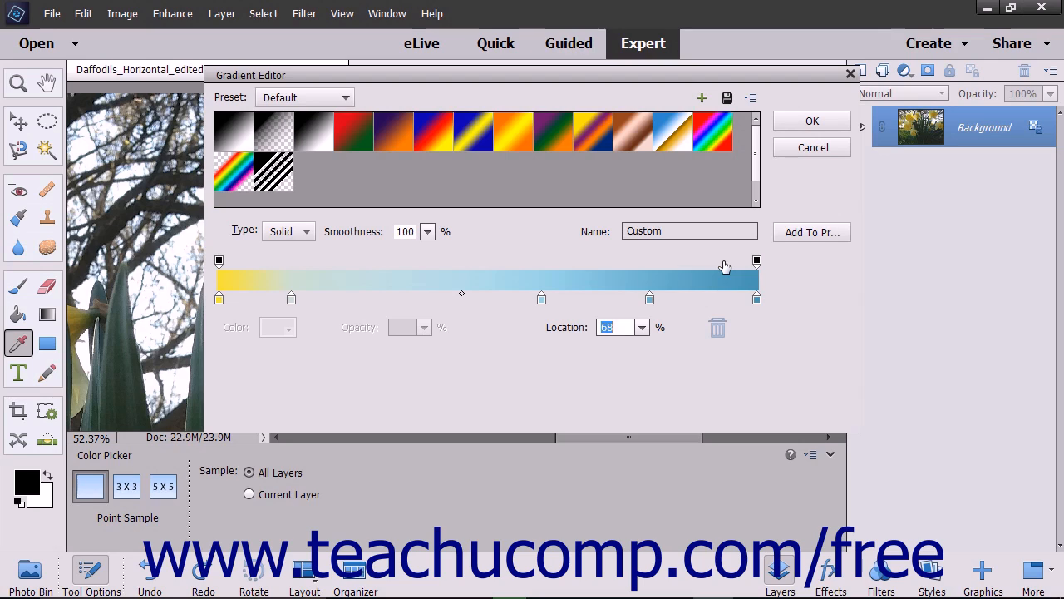
# - Add an opacity stop at about 72% along the gradient and delete it
pyautogui.click(608, 271)
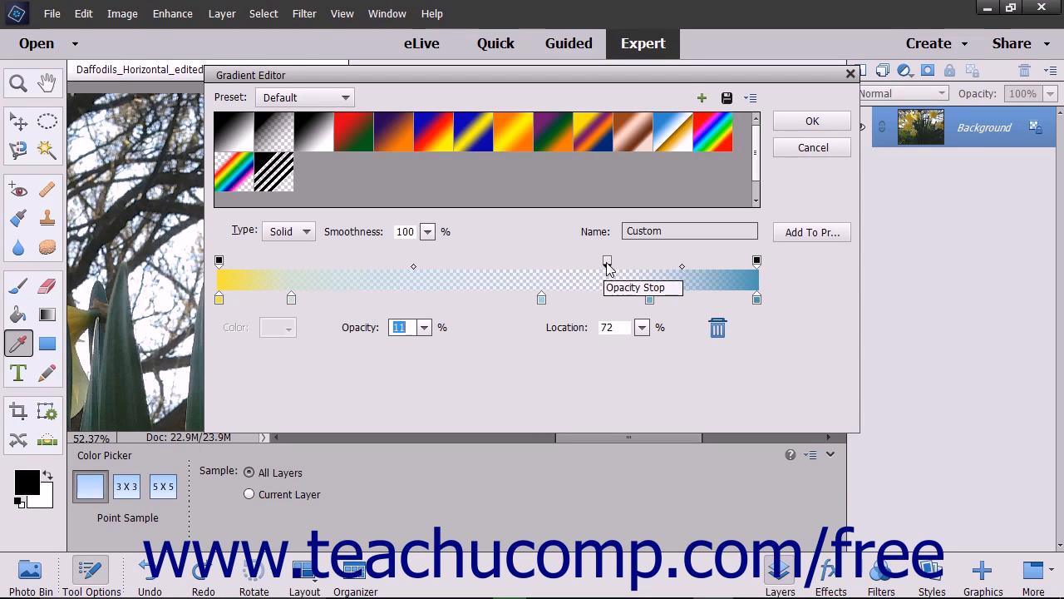
pyautogui.click(608, 264)
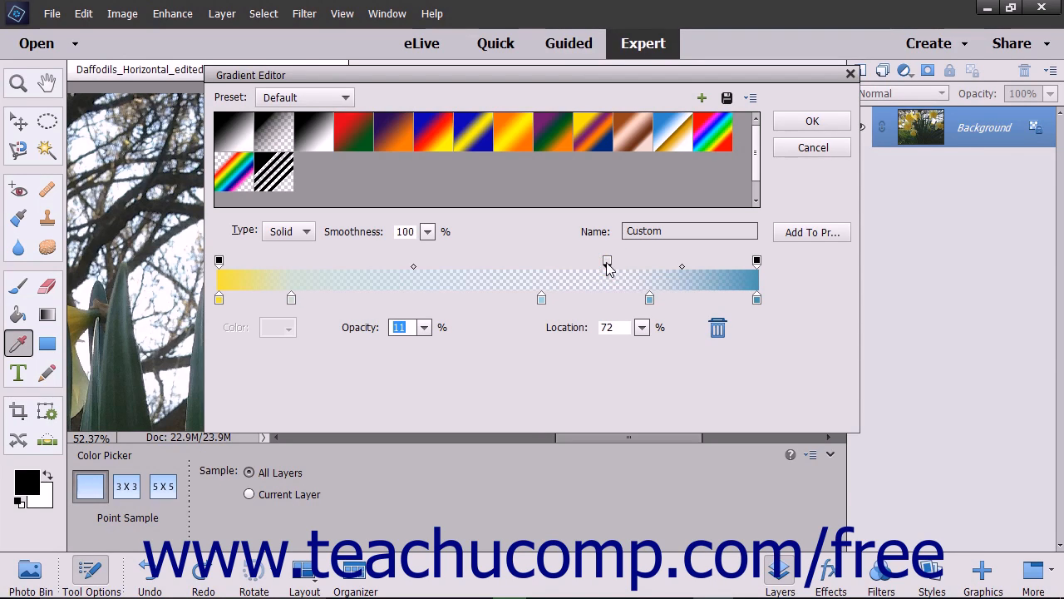
pyautogui.click(715, 332)
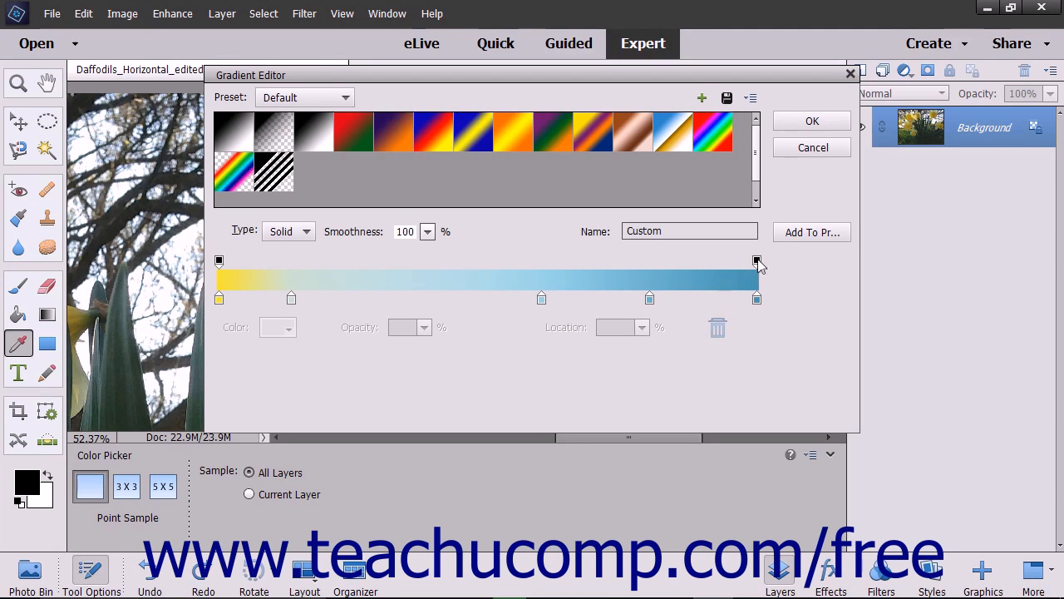
# - Lower the end opacity stop at the 100% location to 74% opacity and add the gradient to the presets
pyautogui.click(756, 261)
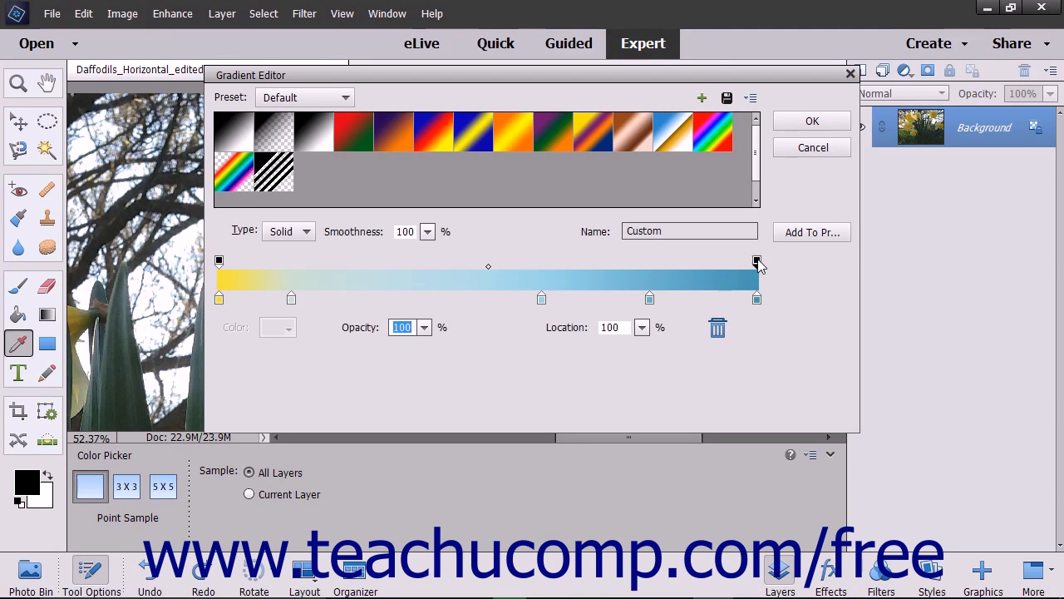
pyautogui.click(424, 327)
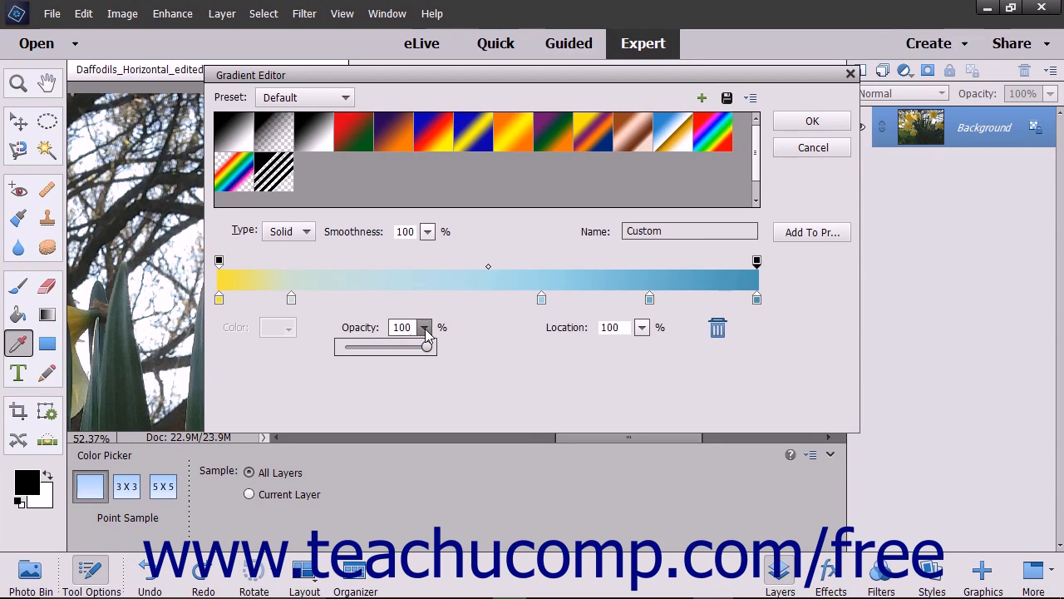
pyautogui.moveTo(427, 346); pyautogui.dragTo(406, 349)
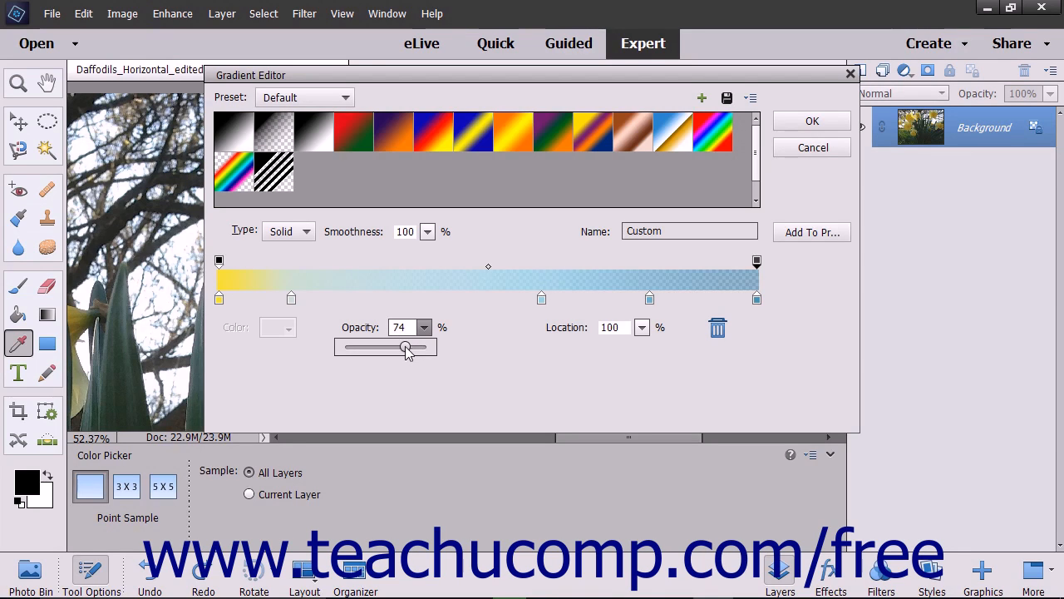
pyautogui.click(804, 233)
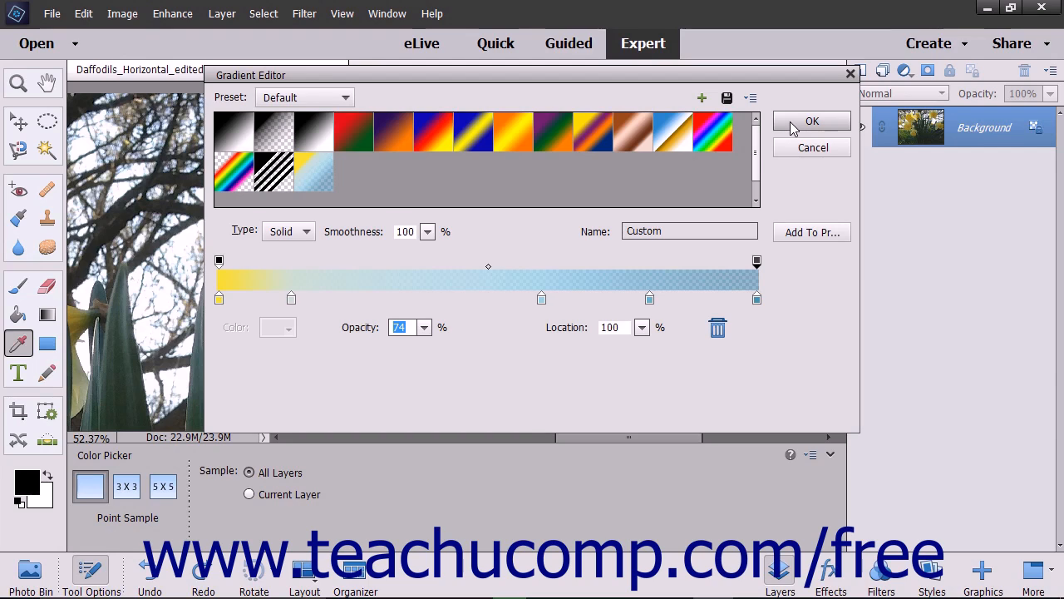
# - Switch the gradient type to Noise with the RGB color model and reduce the Red range's upper limit to just below the middle
pyautogui.click(307, 233)
pyautogui.click(301, 263)
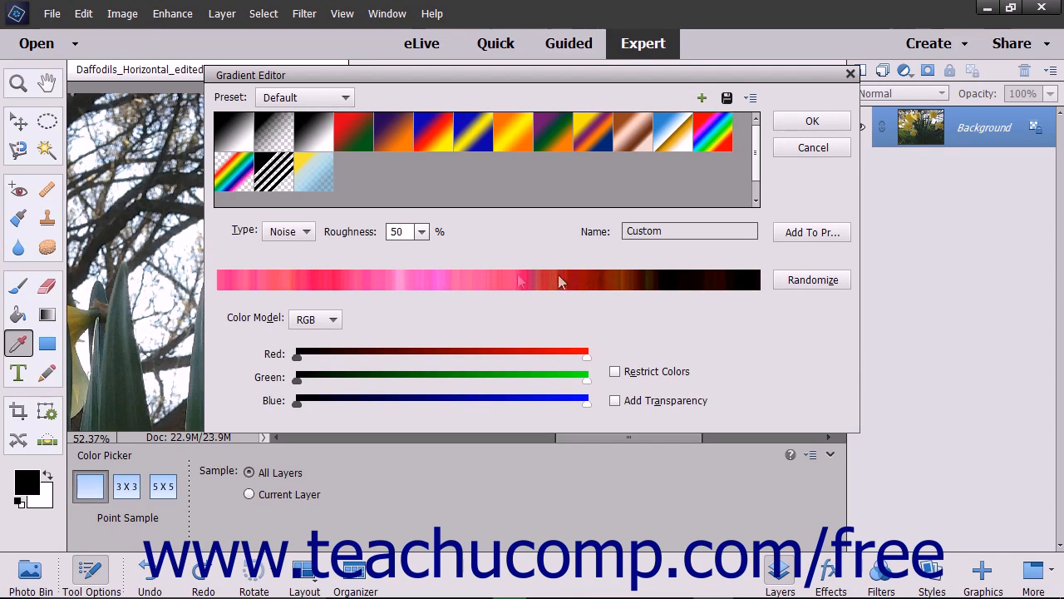
pyautogui.click(422, 232)
pyautogui.click(422, 232)
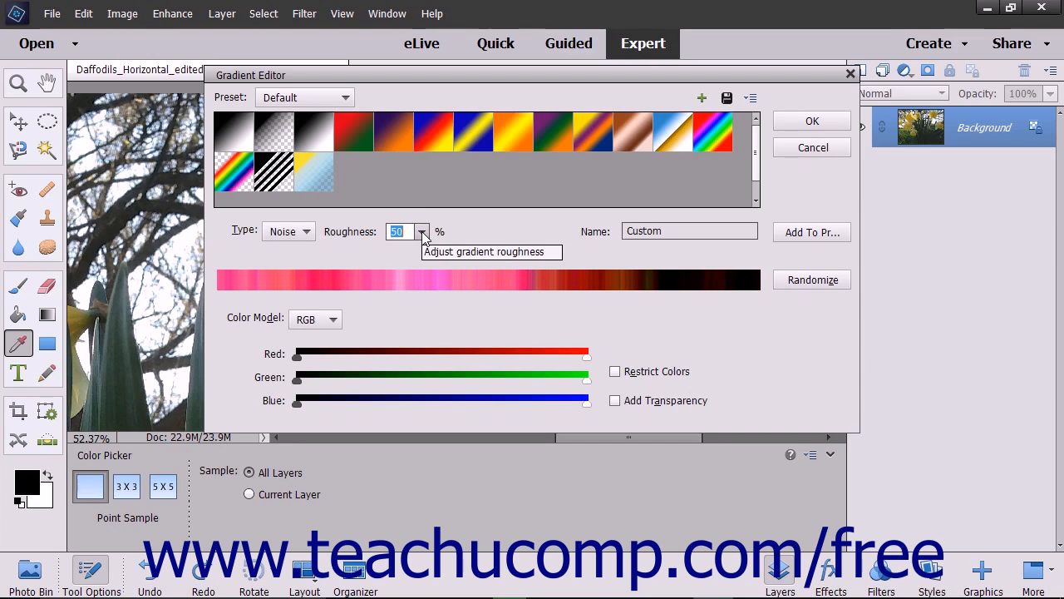
pyautogui.click(326, 327)
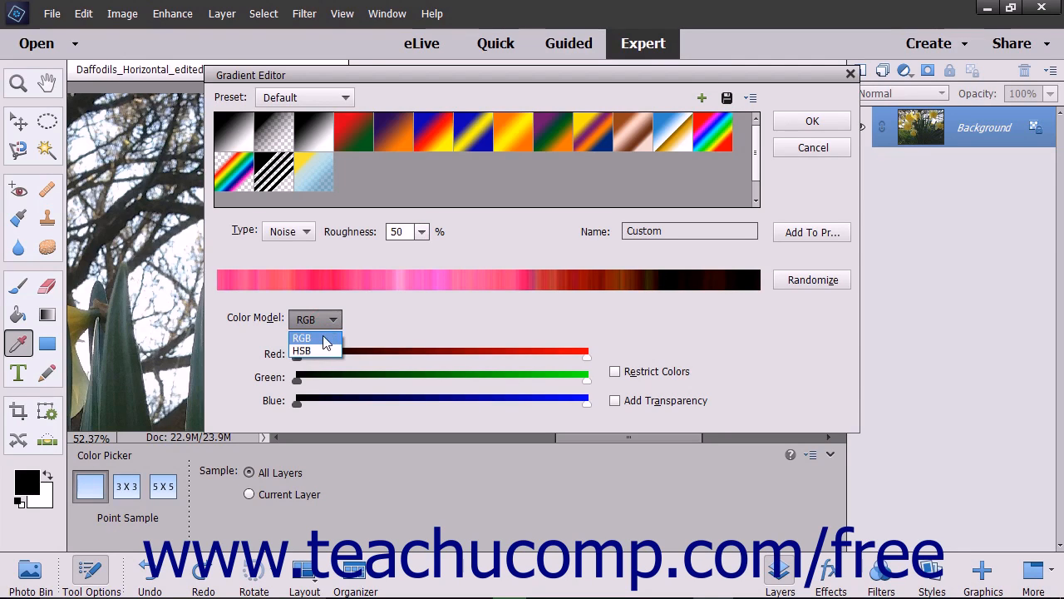
pyautogui.click(324, 341)
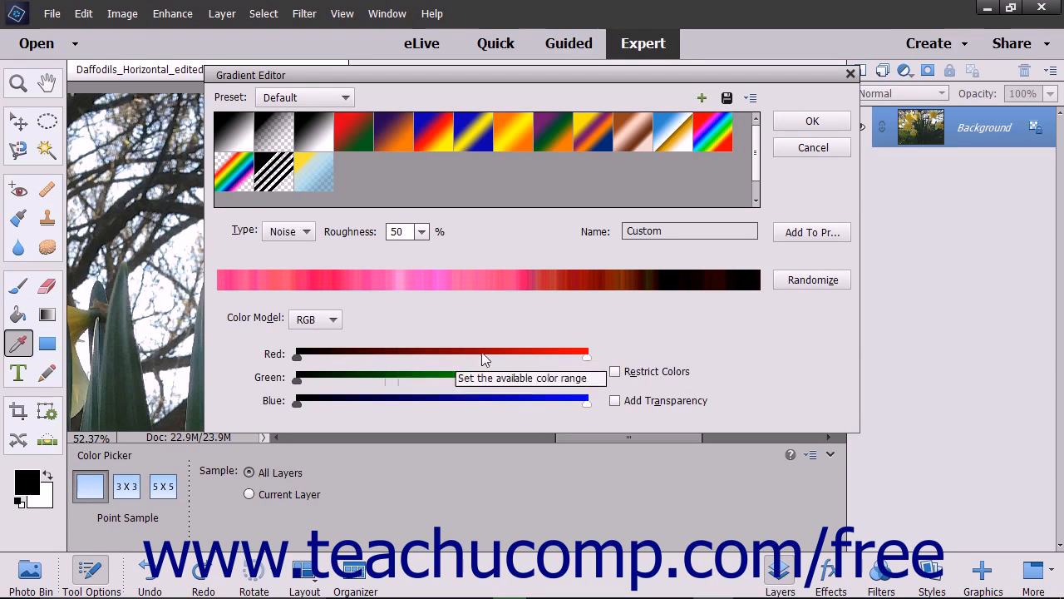
pyautogui.moveTo(586, 359); pyautogui.dragTo(426, 360)
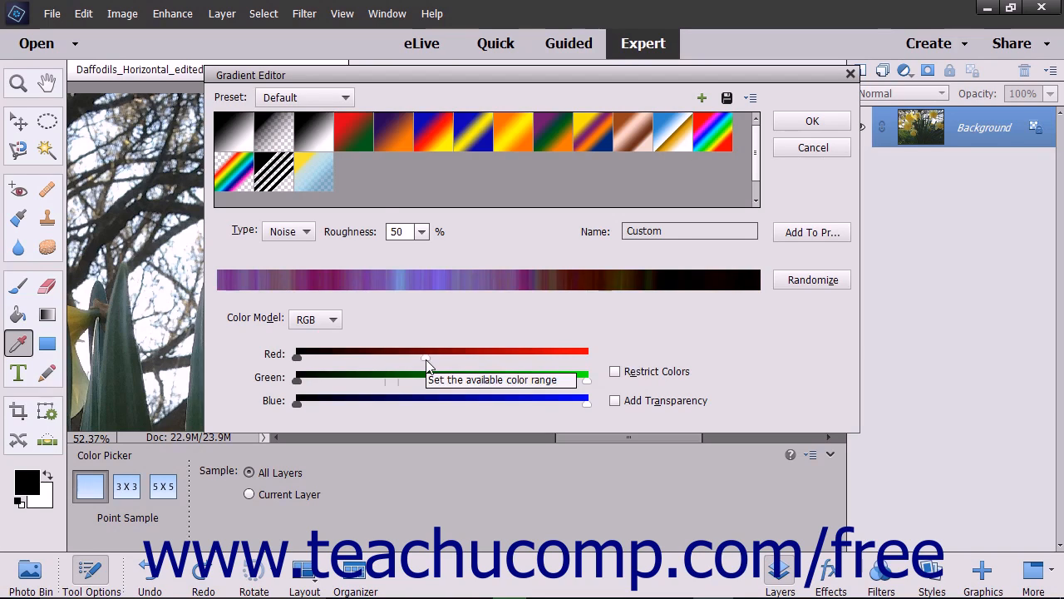
# - Try the Restrict Colors and Add Transparency options on the noise gradient, turning each one on and off again
pyautogui.click(621, 376)
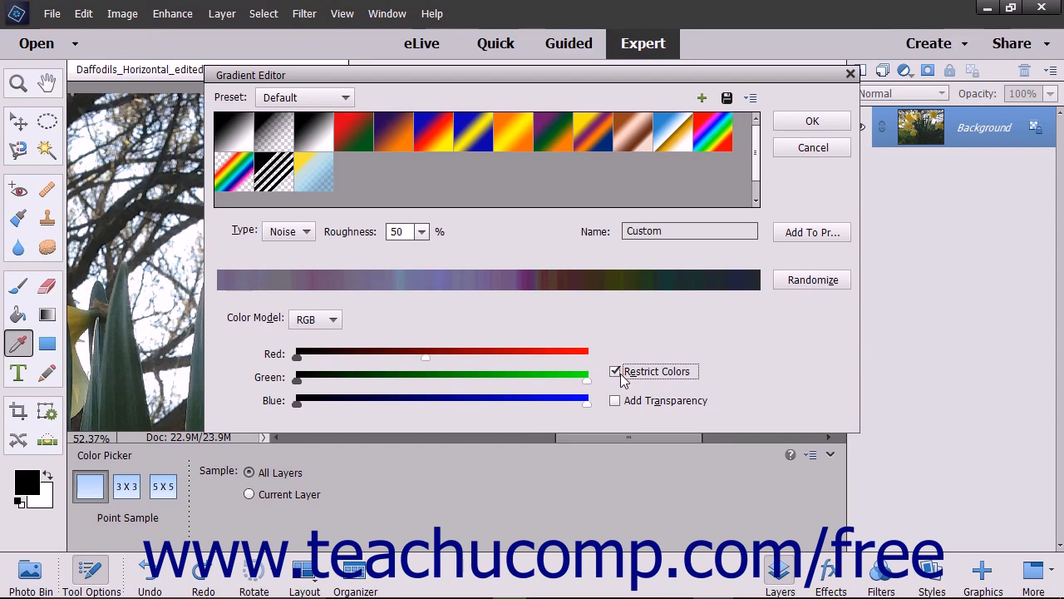
pyautogui.click(620, 374)
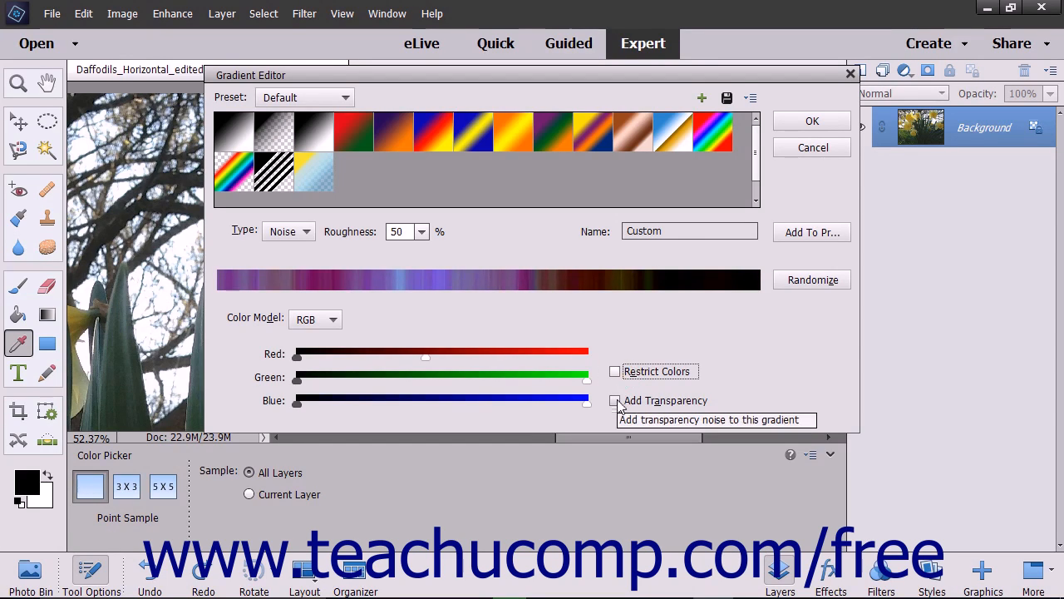
pyautogui.click(616, 403)
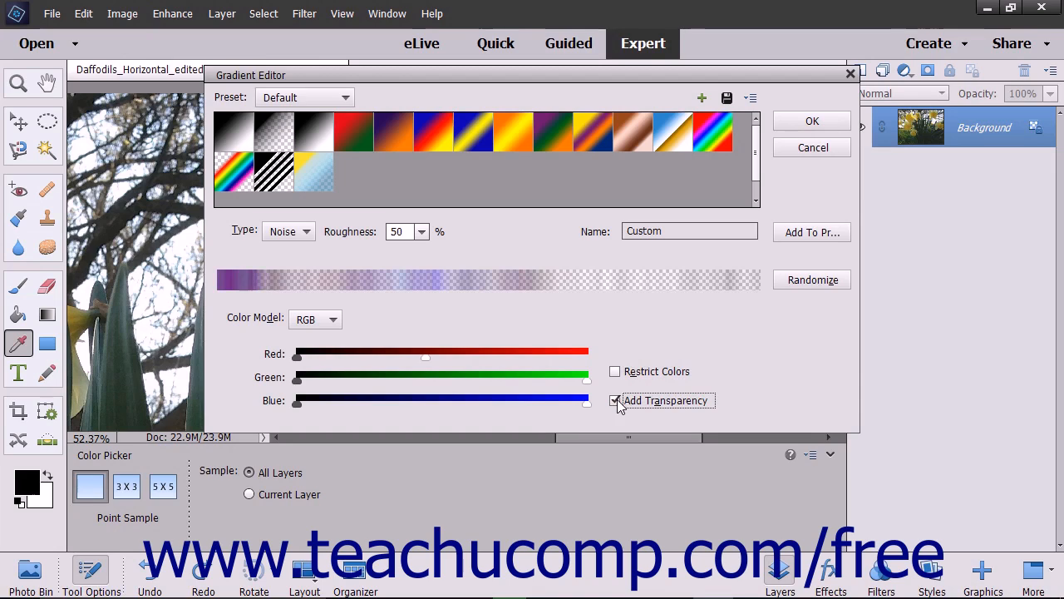
pyautogui.click(616, 403)
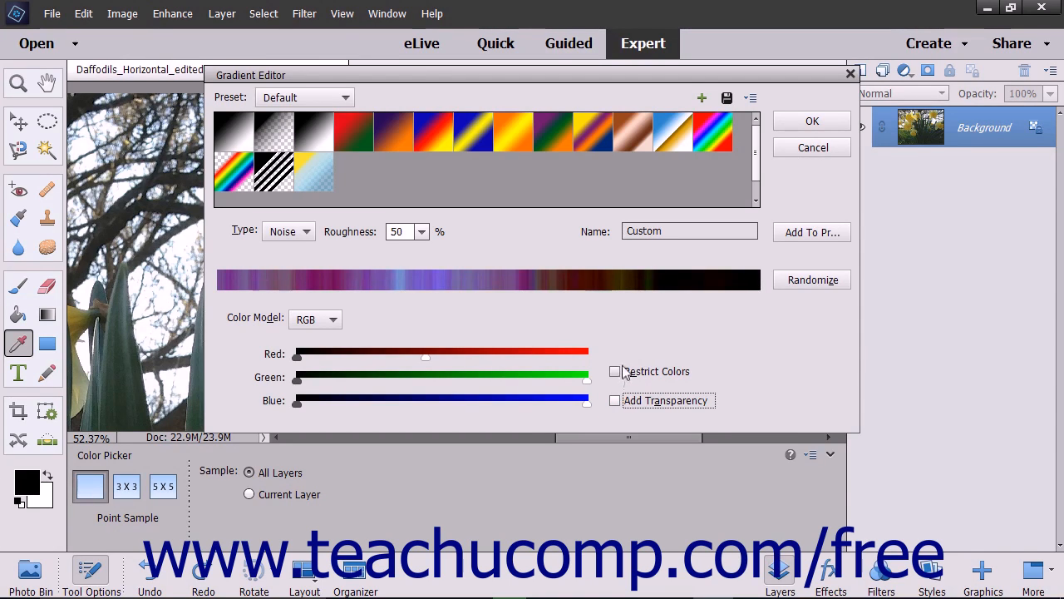
# - Randomize the noise gradient twice and add the resulting gradient to the presets
pyautogui.click(811, 280)
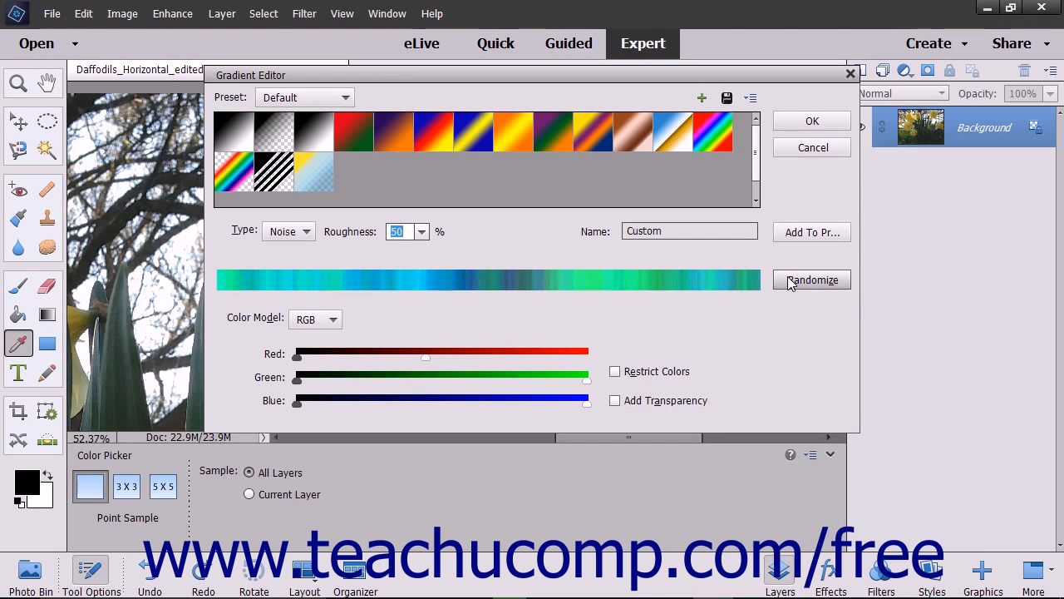
pyautogui.click(790, 281)
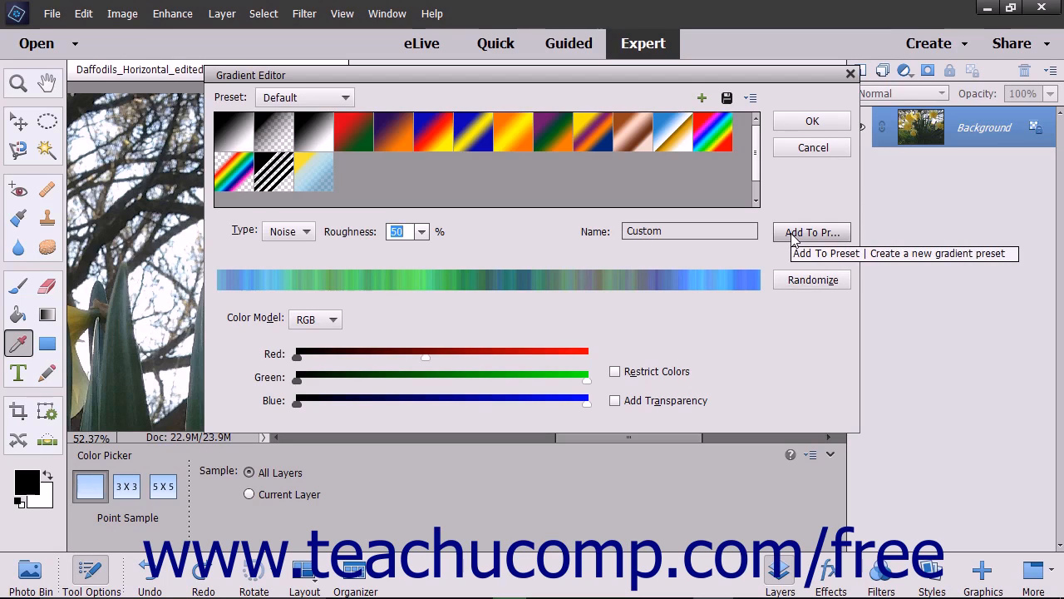
pyautogui.click(794, 237)
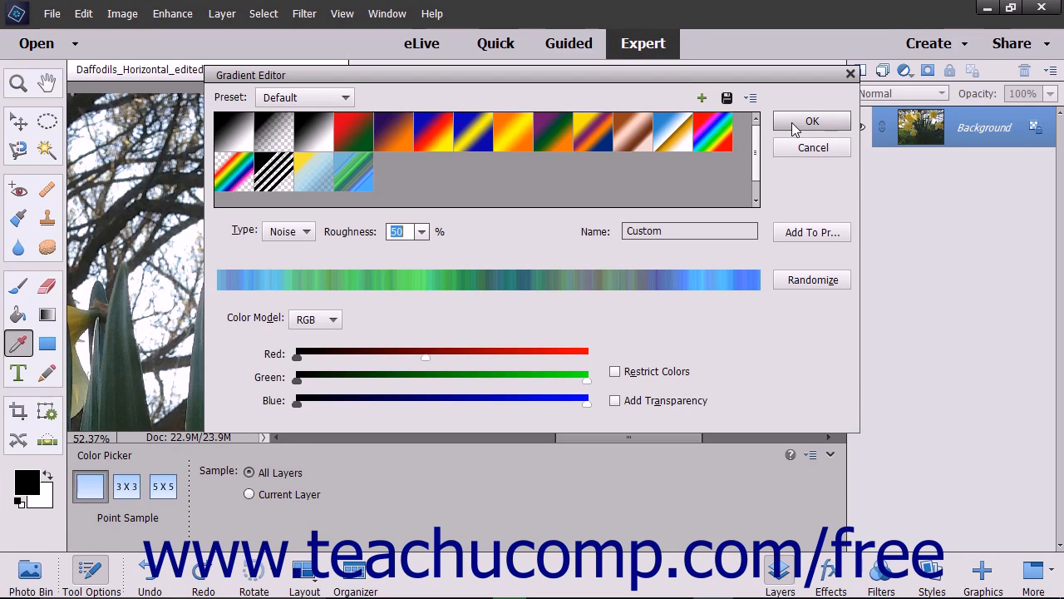
# - Choose the custom yellow-to-blue preset and apply it as a radial gradient from the flower's center to its upper-right petal tip
pyautogui.click(318, 188)
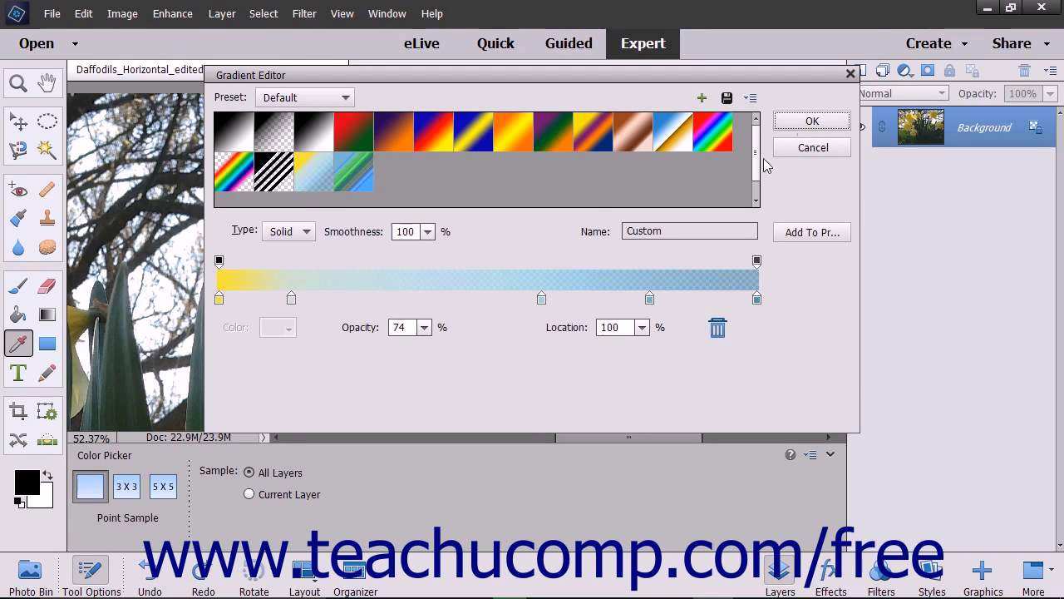
pyautogui.click(811, 121)
pyautogui.moveTo(434, 246); pyautogui.dragTo(597, 181)
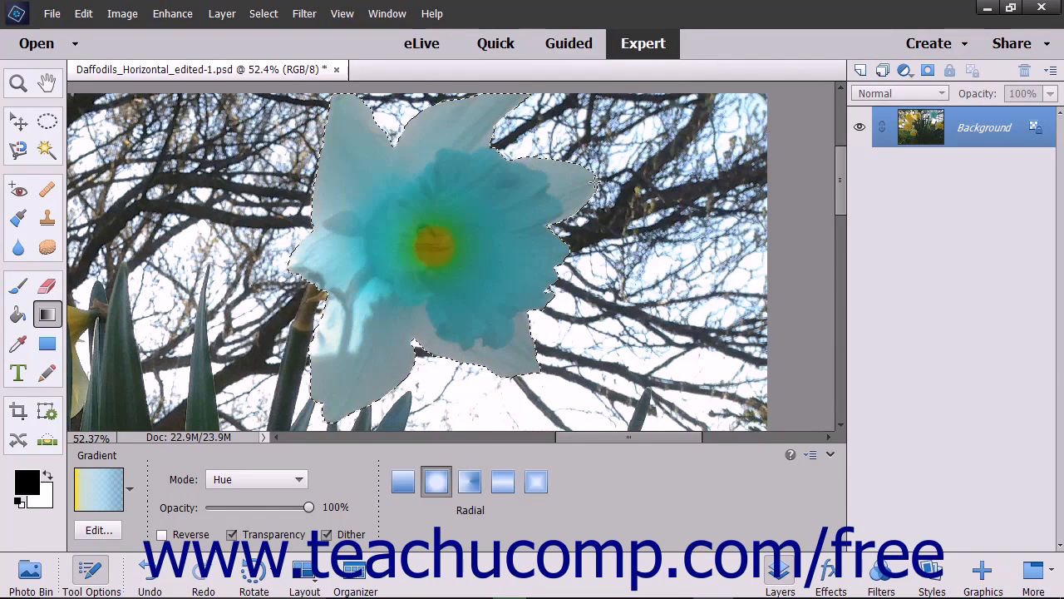